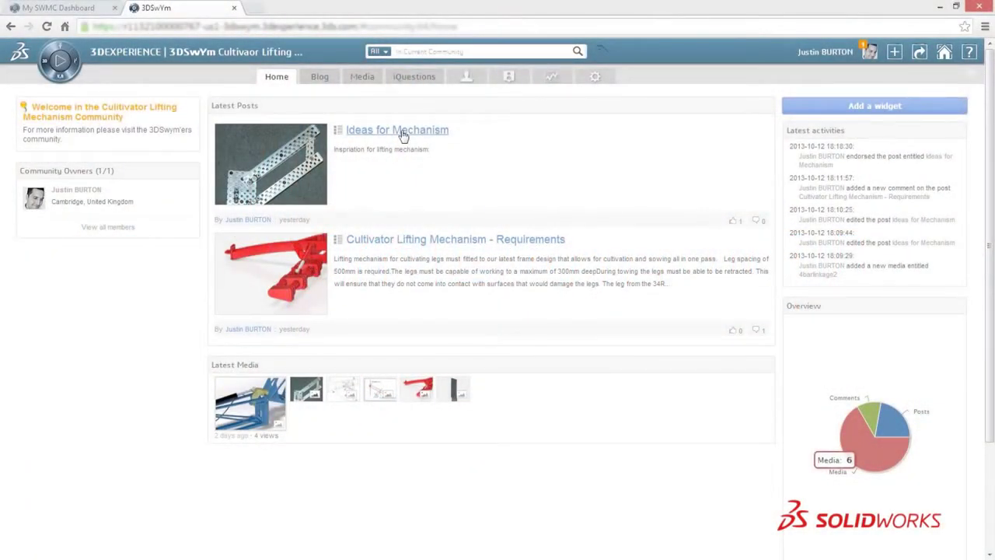
Step: View the blue frame reference image in the Ideas for Mechanism post, then launch Mechanical Conceptual
{"action": "left_click", "coordinate": [402, 133]}
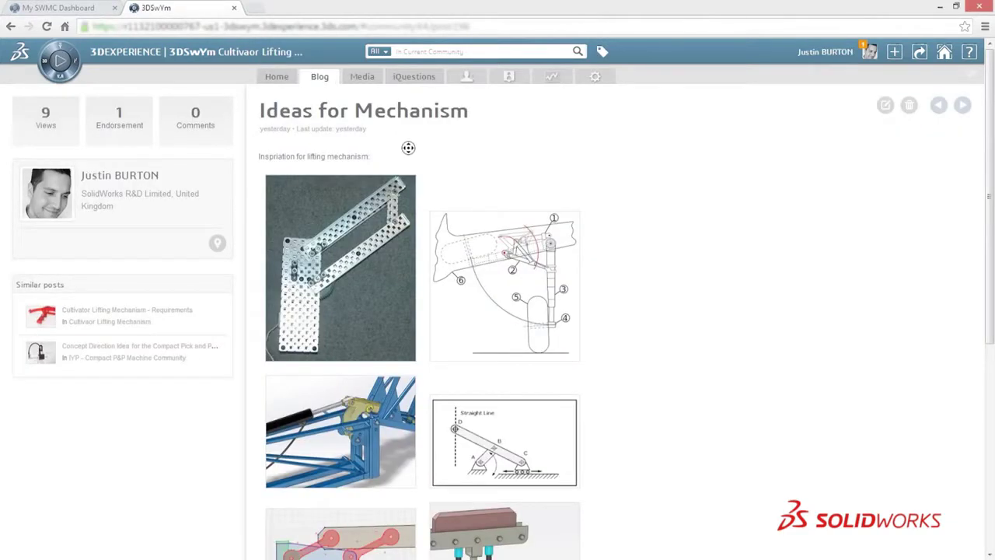
{"action": "scroll", "coordinate": [408, 148], "scroll_direction": "down", "scroll_amount": 2}
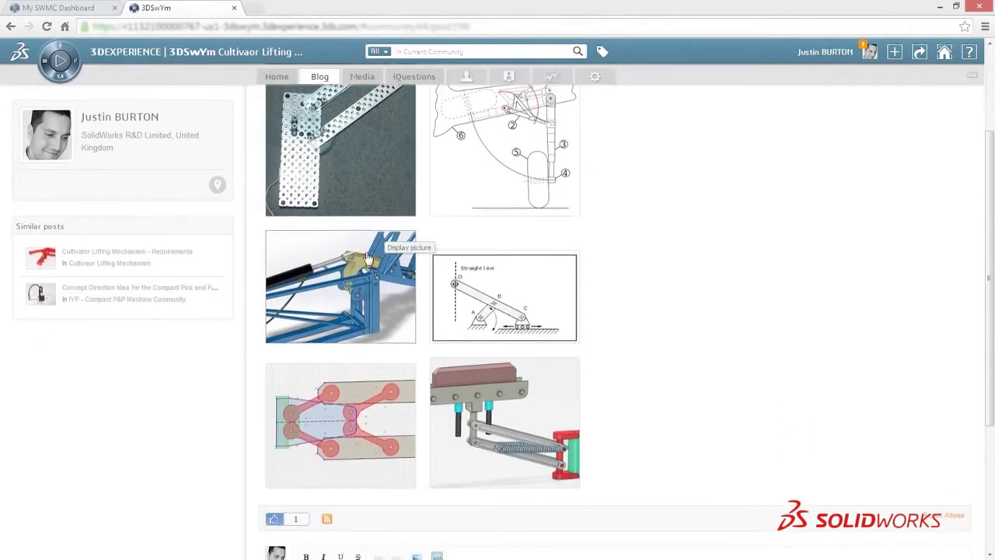
{"action": "left_click", "coordinate": [367, 256]}
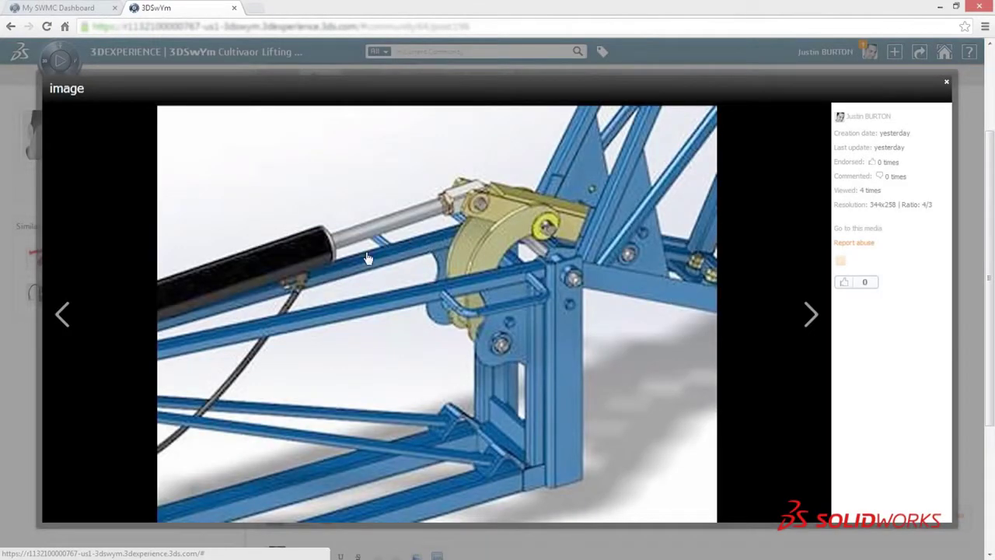
{"action": "key", "text": "Escape"}
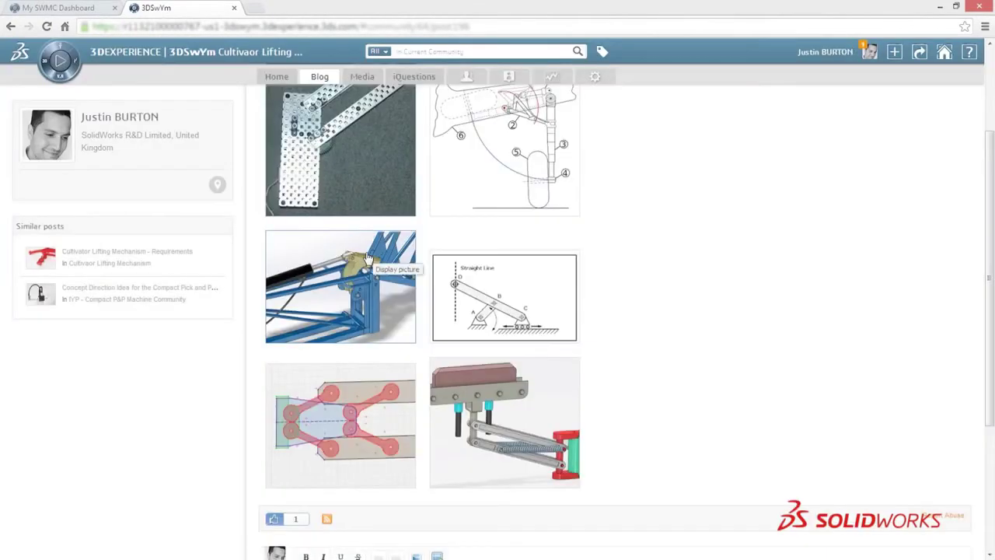
{"action": "left_click", "coordinate": [47, 68]}
{"action": "left_click", "coordinate": [93, 187]}
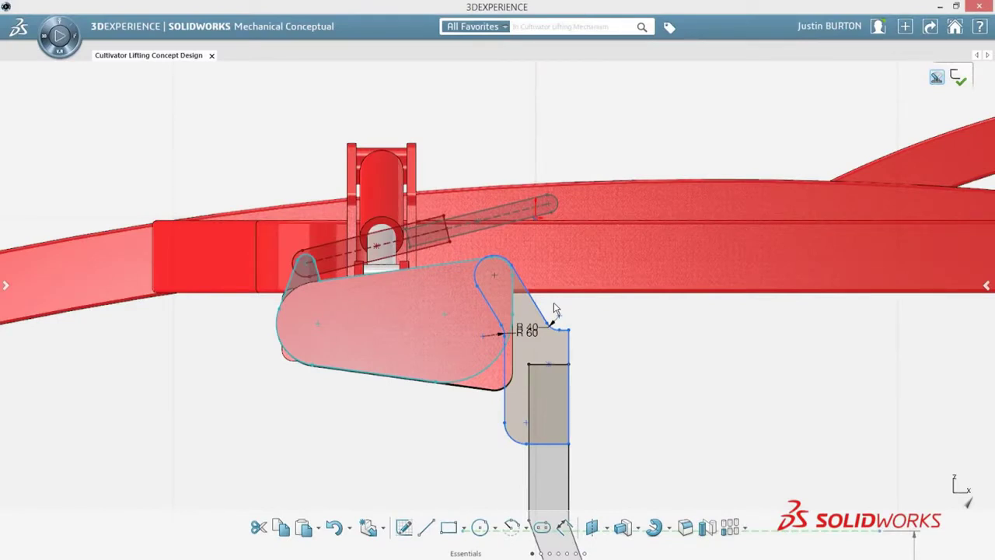
Step: Draw a vertical slot from the blade arm's lower point up to the upper pivot
{"action": "scroll", "coordinate": [557, 273], "scroll_direction": "down", "scroll_amount": 4}
{"action": "right_click", "coordinate": [559, 274]}
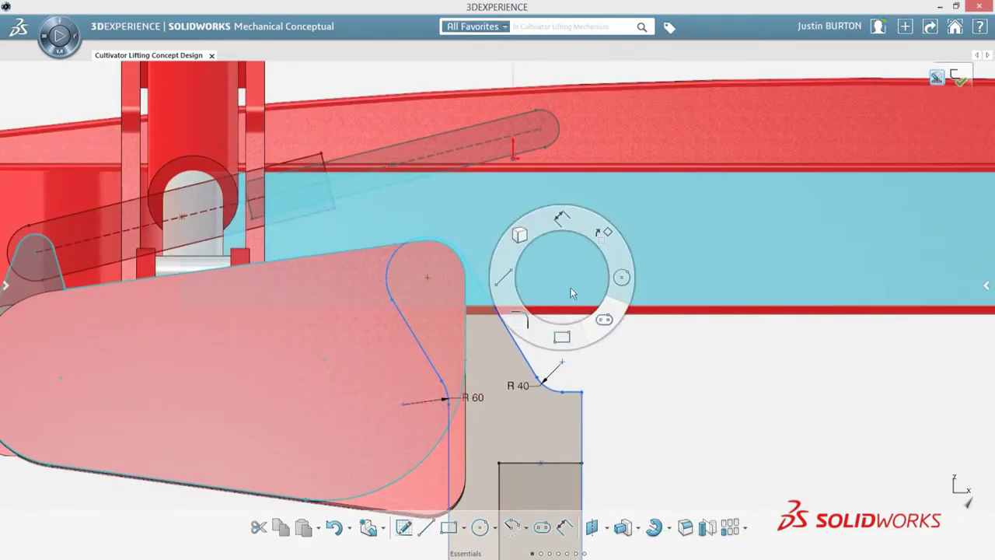
{"action": "left_click", "coordinate": [606, 323]}
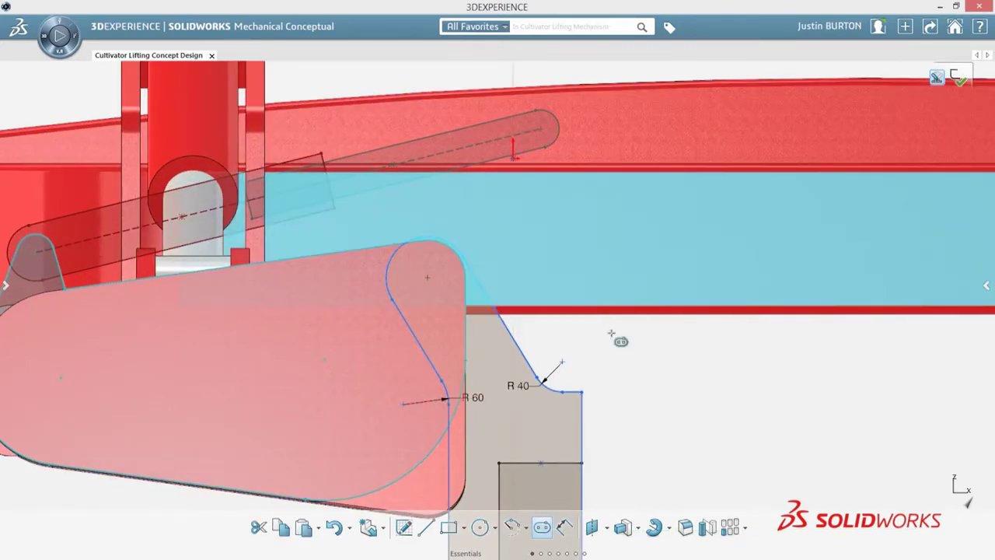
{"action": "left_click", "coordinate": [542, 464]}
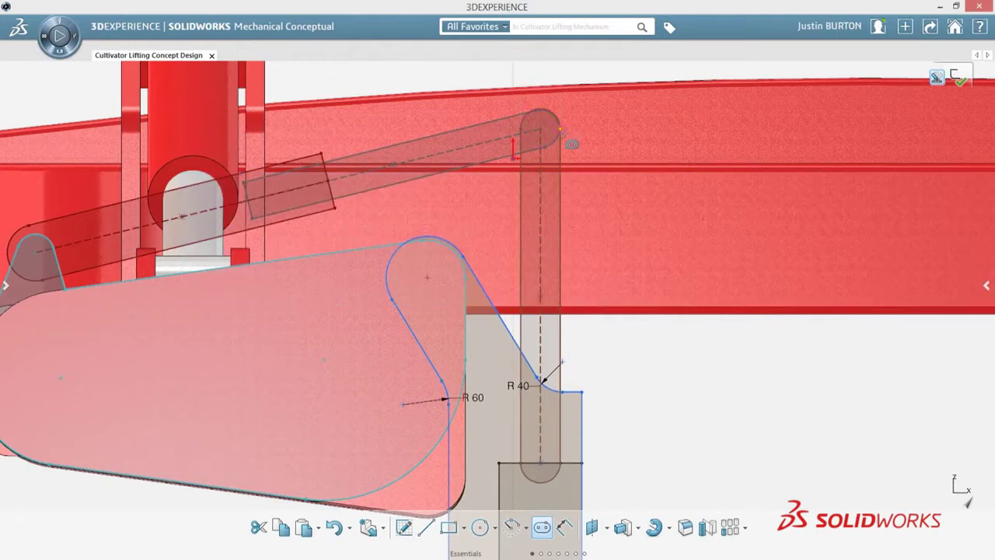
{"action": "left_click", "coordinate": [563, 136]}
Step: Draw an angled slot branching left from the vertical slot, then start a second angled slot
{"action": "left_click", "coordinate": [542, 195]}
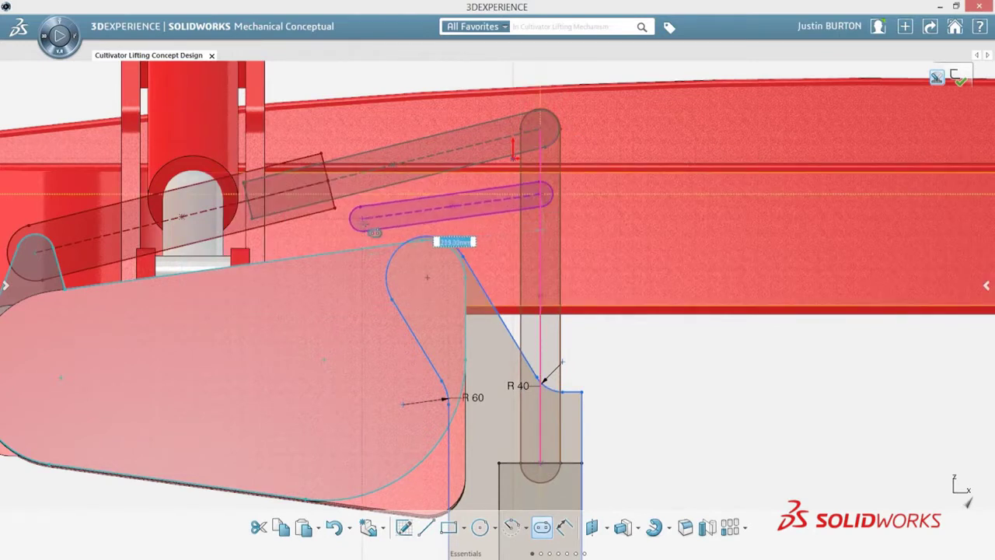
{"action": "left_click", "coordinate": [362, 222]}
{"action": "left_click", "coordinate": [348, 243]}
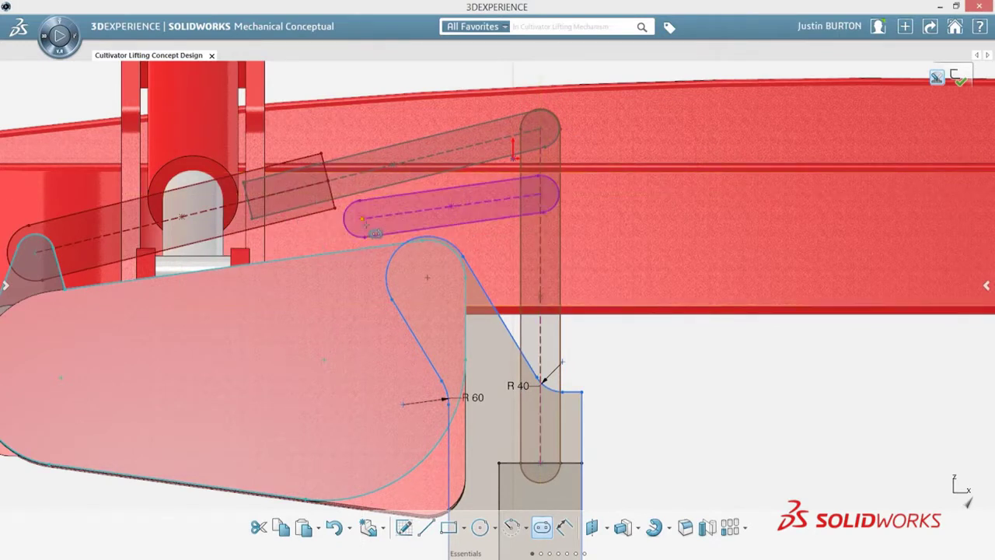
{"action": "left_click", "coordinate": [361, 217]}
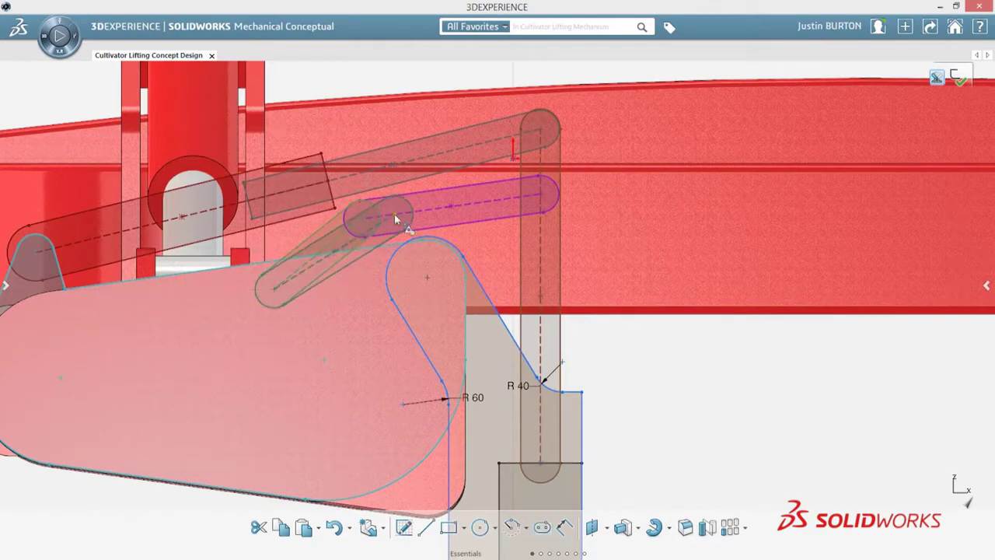
Step: Merge the angled slots into one bent link and set 100 between its end and the vertical slot's top
{"action": "left_click", "coordinate": [427, 212]}
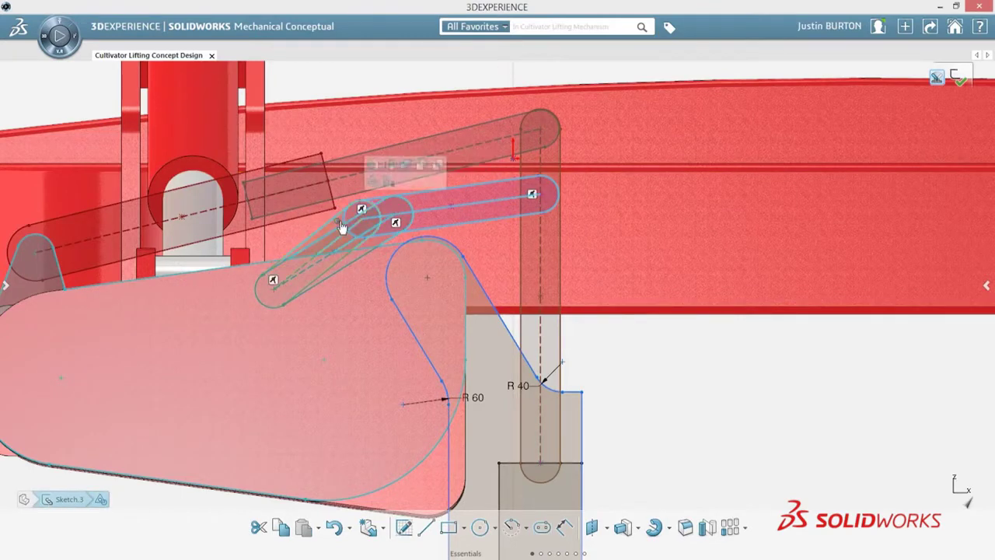
{"action": "left_click", "coordinate": [406, 171]}
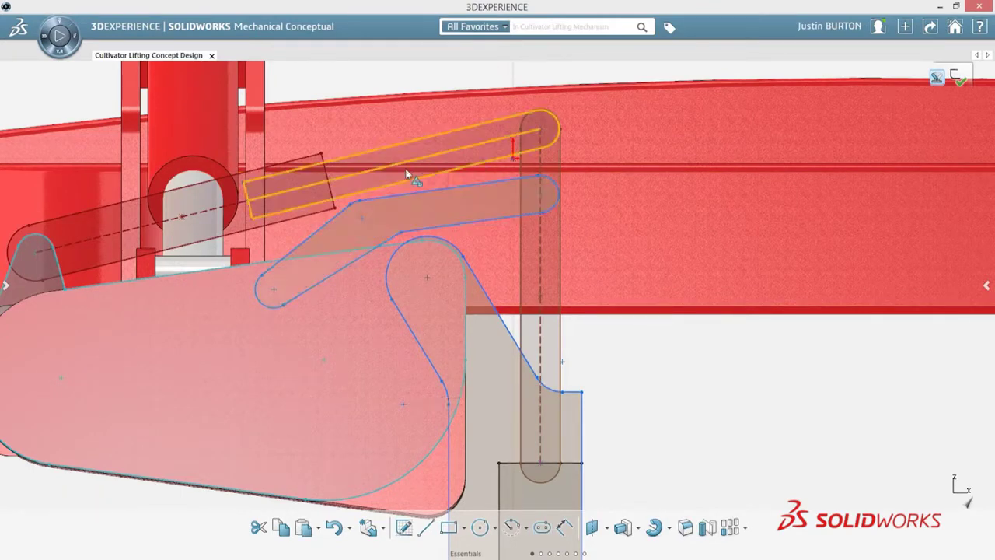
{"action": "left_click", "coordinate": [275, 287]}
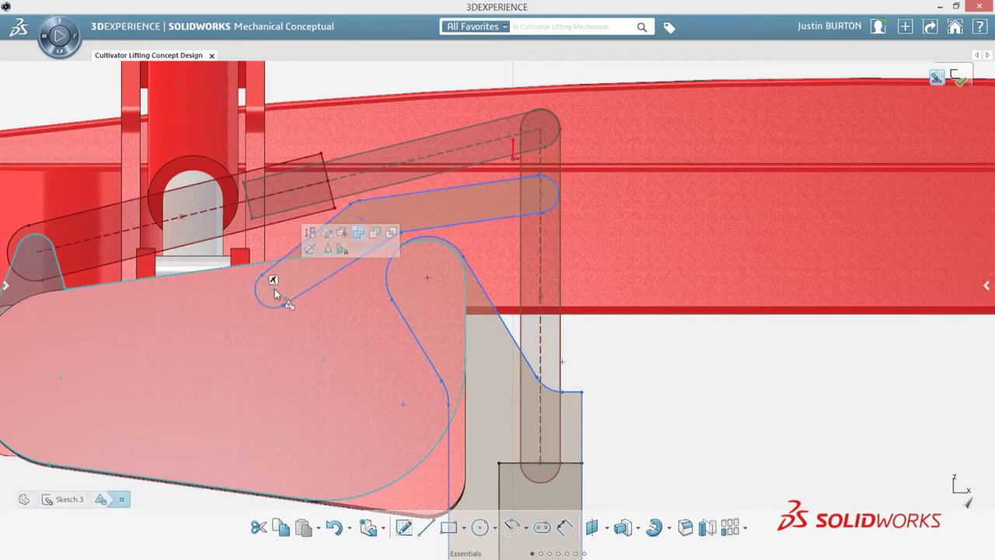
{"action": "left_click", "coordinate": [542, 191]}
{"action": "left_click", "coordinate": [542, 129]}
{"action": "left_click", "coordinate": [587, 160]}
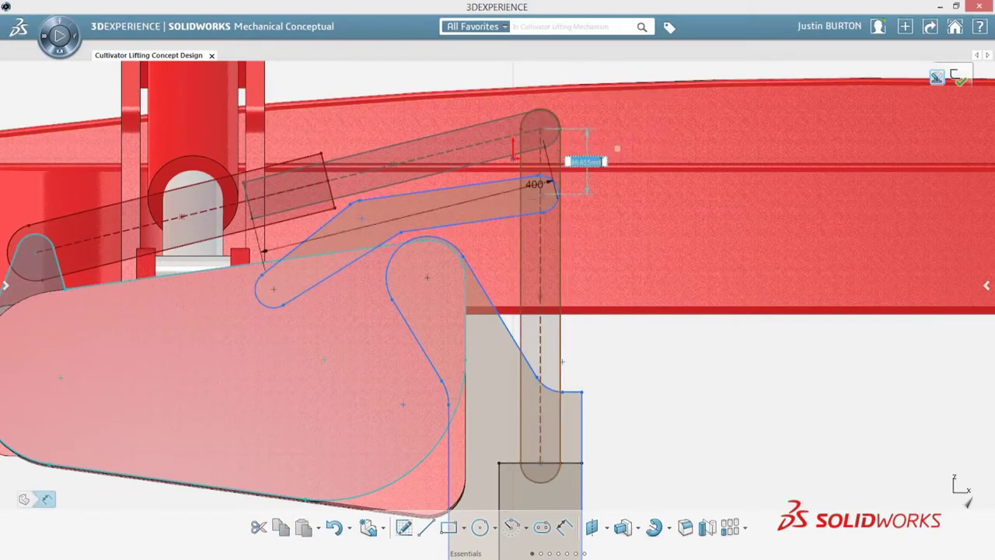
{"action": "key", "text": "Return"}
Step: Swing the lower link to test how the mechanism moves
{"action": "scroll", "coordinate": [599, 157], "scroll_direction": "up", "scroll_amount": 5}
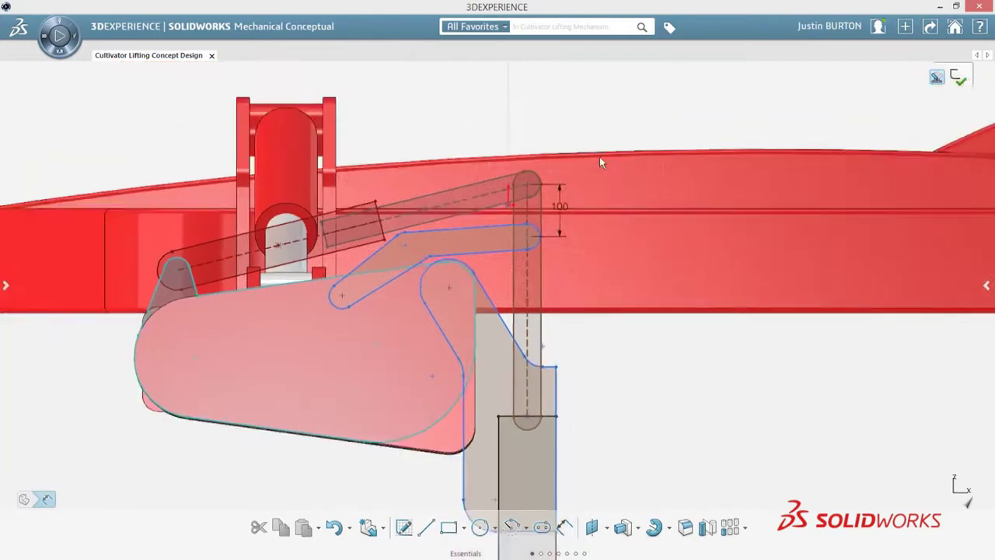
{"action": "middle_click_drag", "start_coordinate": [624, 332], "coordinate": [619, 269]}
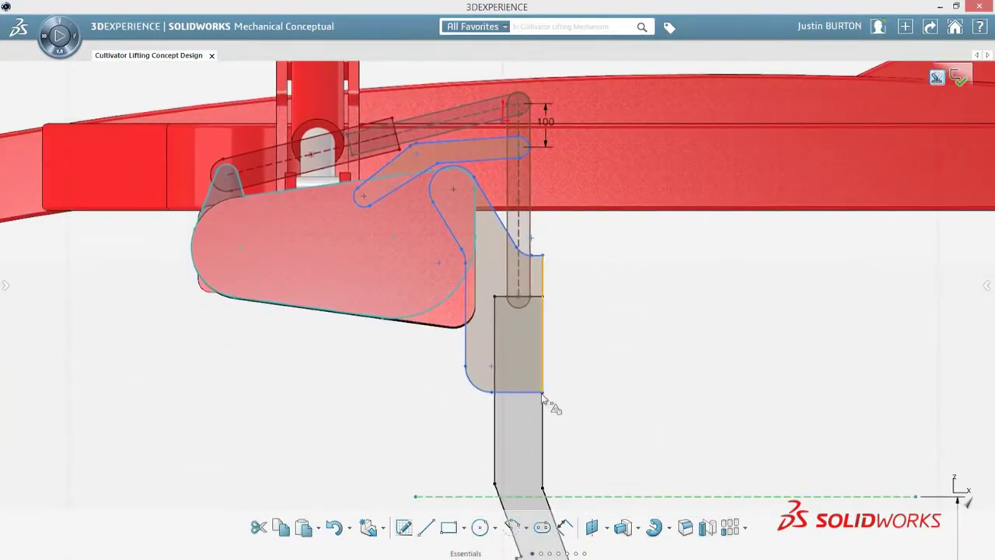
{"action": "mouse_move", "coordinate": [522, 426]}
{"action": "left_mouse_down"}
{"action": "mouse_move", "coordinate": [557, 406]}
{"action": "mouse_move", "coordinate": [666, 412]}
{"action": "mouse_move", "coordinate": [710, 400]}
{"action": "mouse_move", "coordinate": [517, 421]}
{"action": "left_mouse_up"}
Step: Create a 2D motion study rotating the lower link over 2 seconds, play it, and reset to 0 sec
{"action": "mouse_move", "coordinate": [602, 552]}
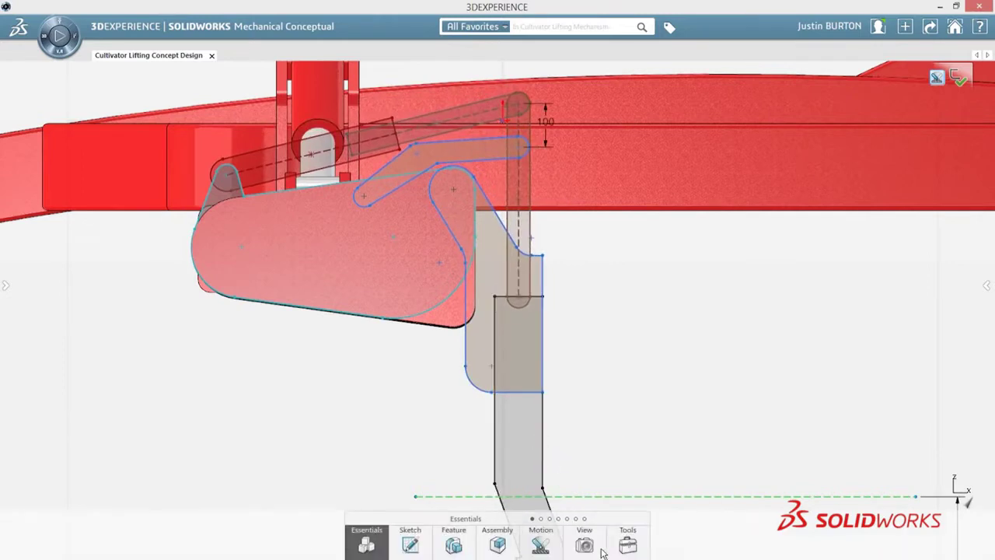
{"action": "left_click", "coordinate": [539, 544]}
{"action": "left_click", "coordinate": [566, 528]}
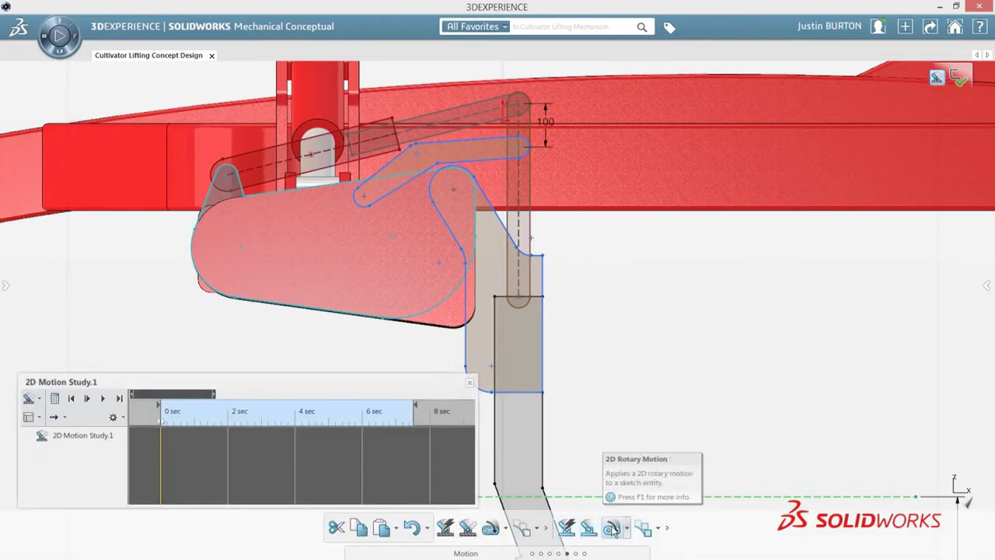
{"action": "left_click", "coordinate": [612, 528]}
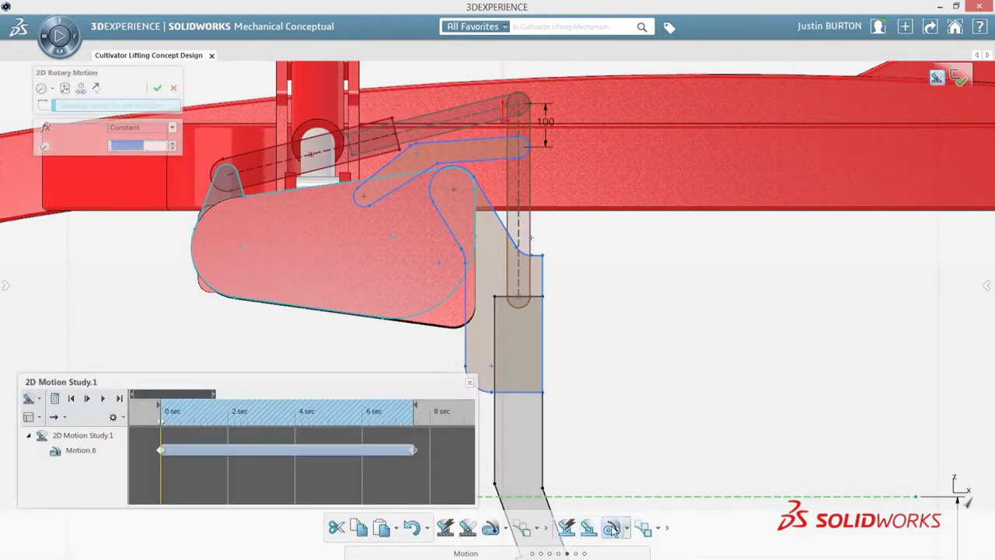
{"action": "left_click", "coordinate": [476, 336]}
{"action": "left_click", "coordinate": [47, 126]}
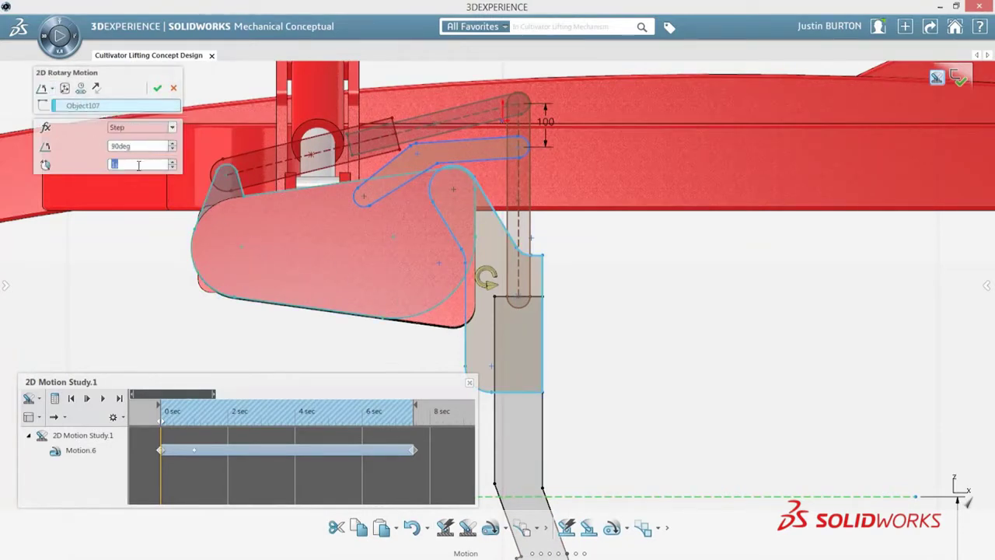
{"action": "type", "text": "2"}
{"action": "key", "text": "Return"}
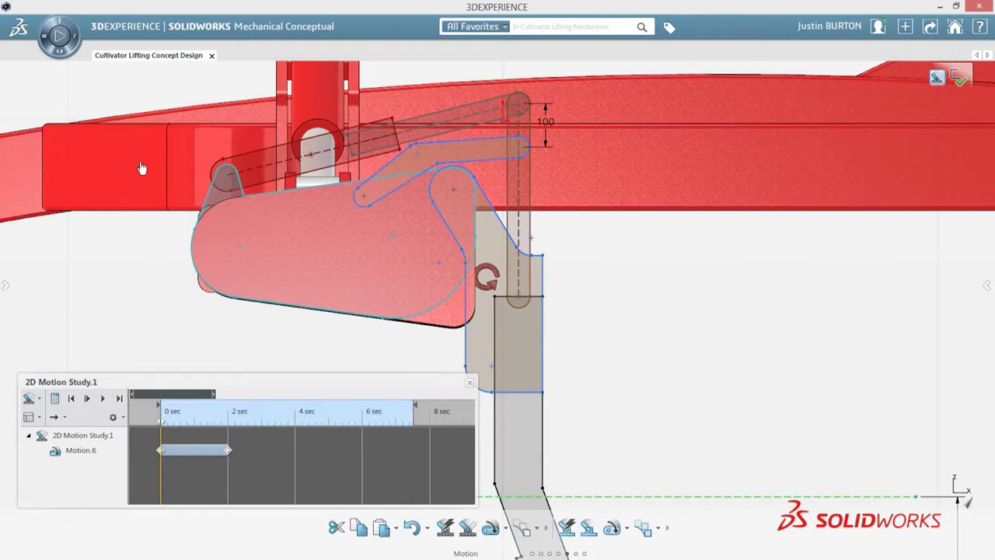
{"action": "left_click", "coordinate": [58, 400]}
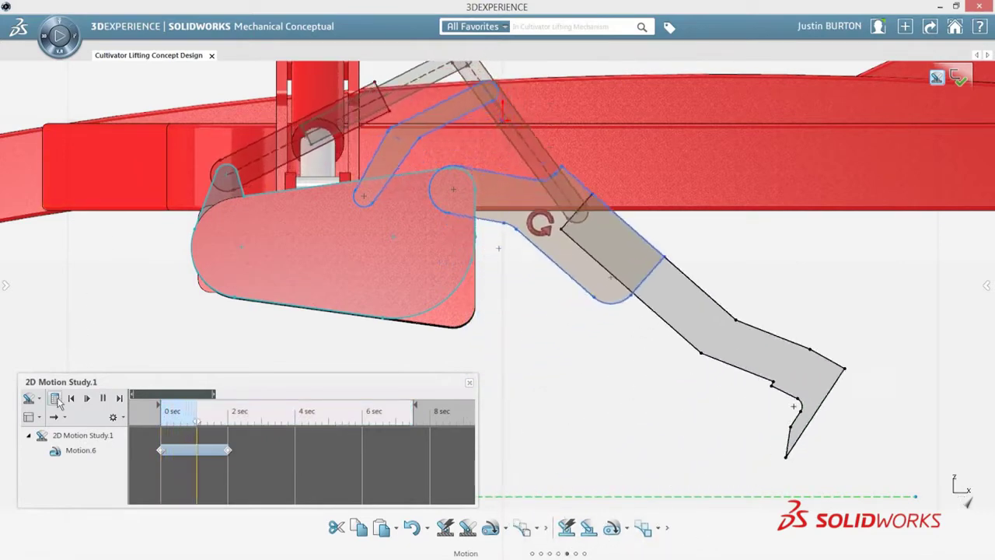
{"action": "left_click", "coordinate": [71, 398]}
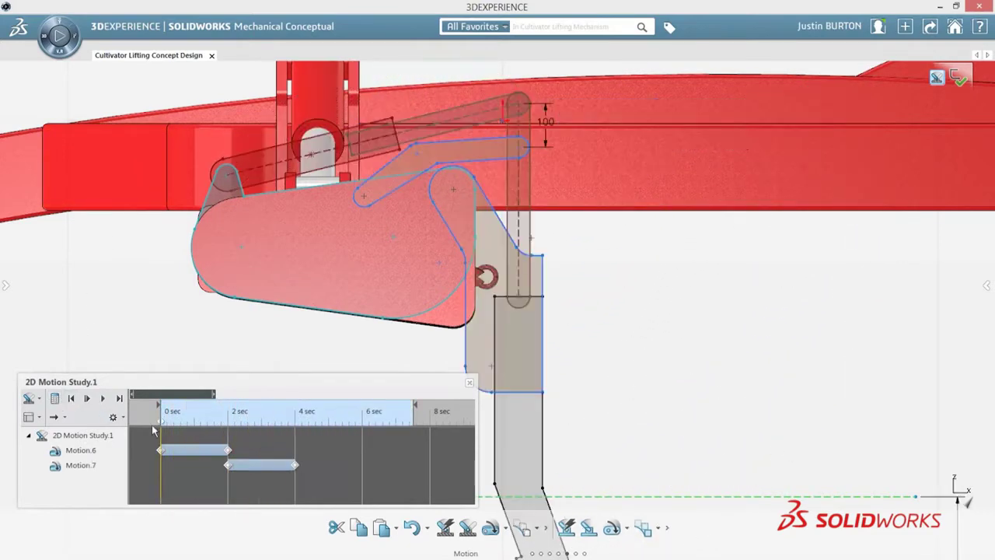
Step: Add Line28's end point to a 2D motion alert and bring the whole shank into view
{"action": "left_click", "coordinate": [670, 499]}
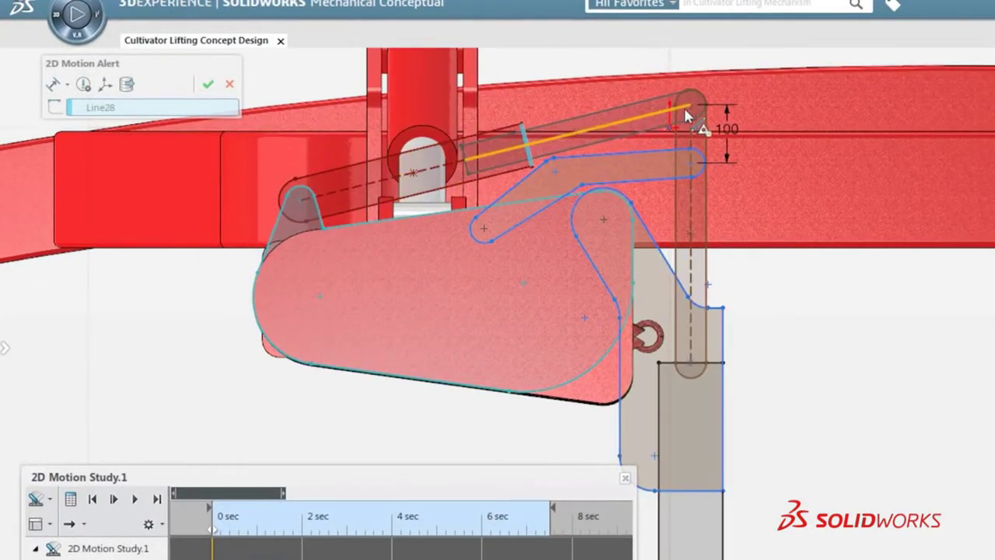
{"action": "left_click", "coordinate": [689, 102]}
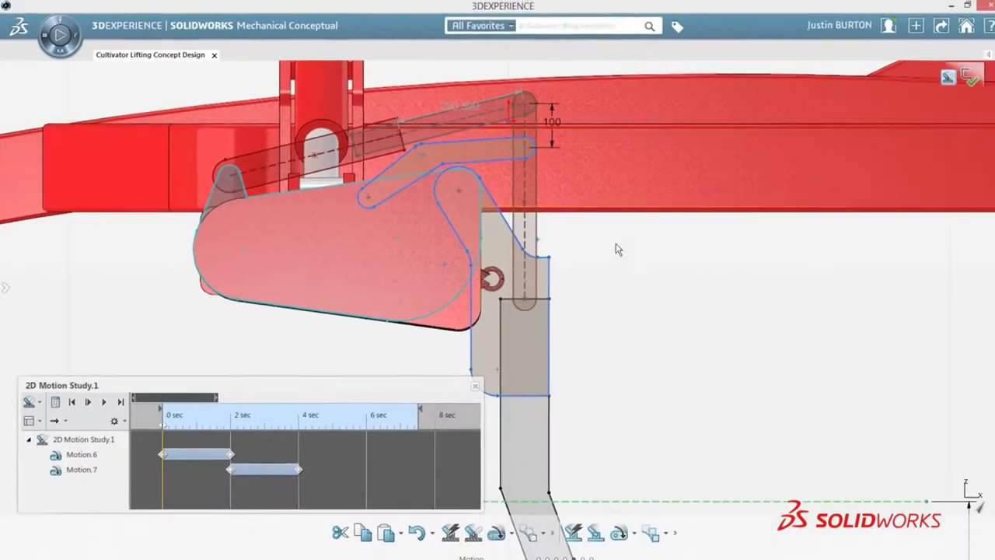
{"action": "scroll", "coordinate": [615, 249], "scroll_direction": "down", "scroll_amount": 3}
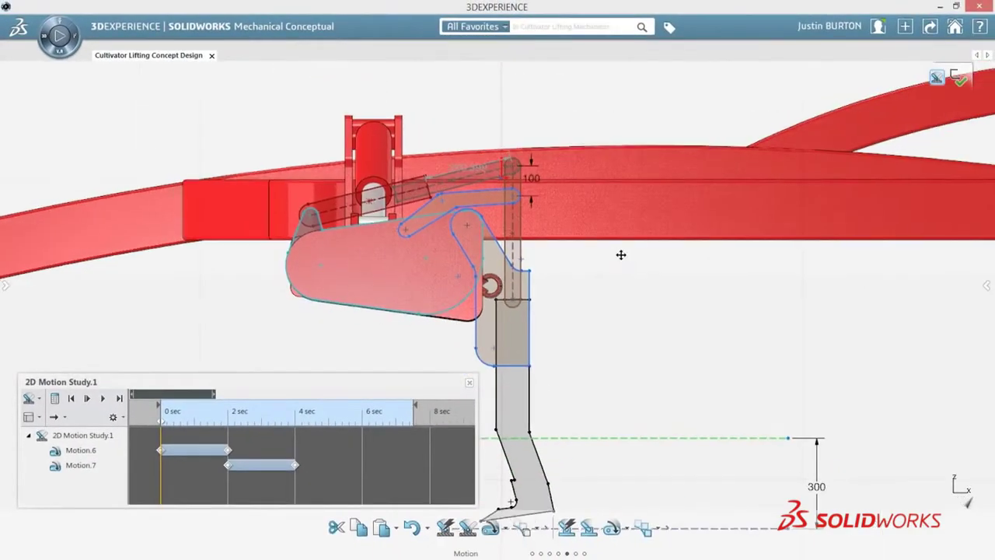
{"action": "middle_click_drag", "start_coordinate": [622, 256], "coordinate": [628, 210]}
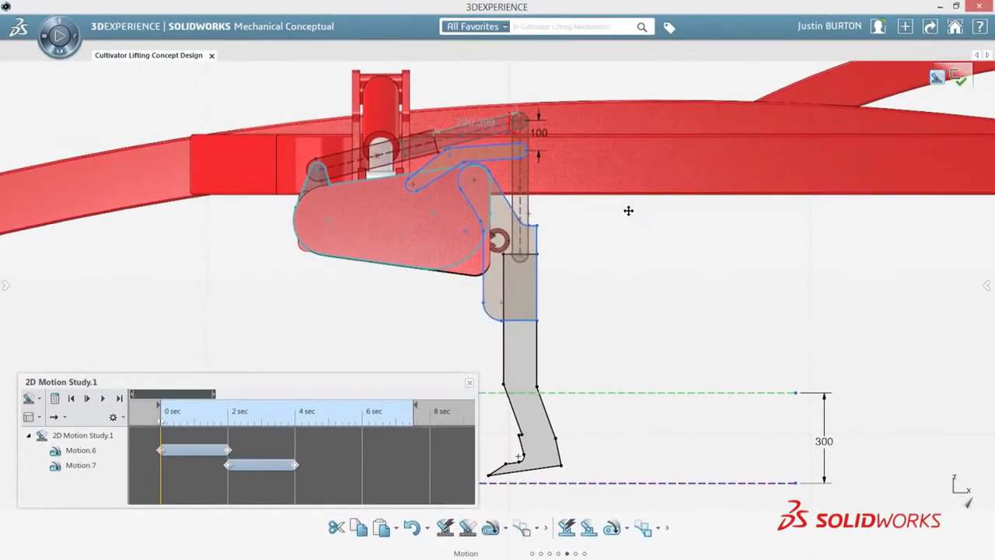
{"action": "left_click", "coordinate": [644, 528]}
Step: Trace the blade tip point's path, compute the 2D motion, and close the study
{"action": "left_click", "coordinate": [489, 477]}
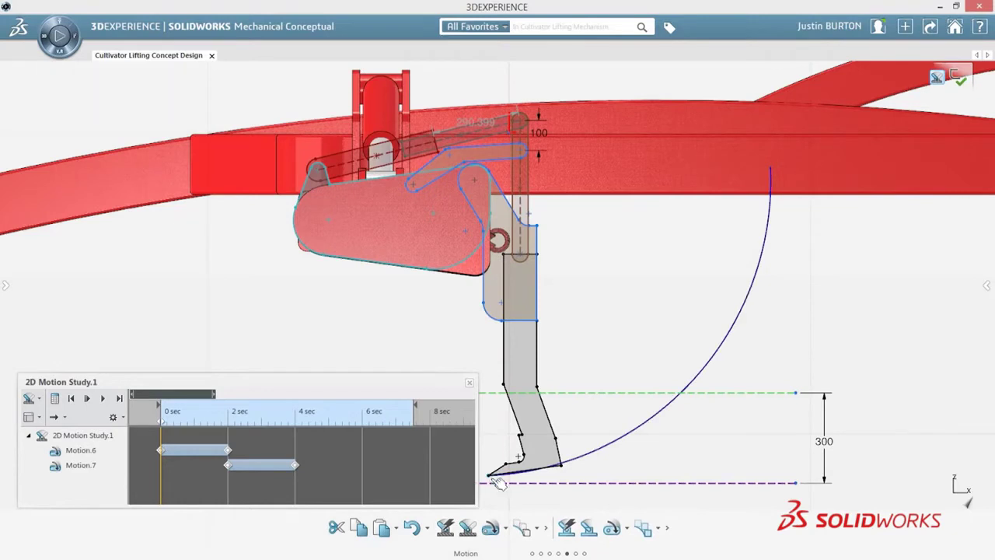
{"action": "left_click", "coordinate": [611, 529]}
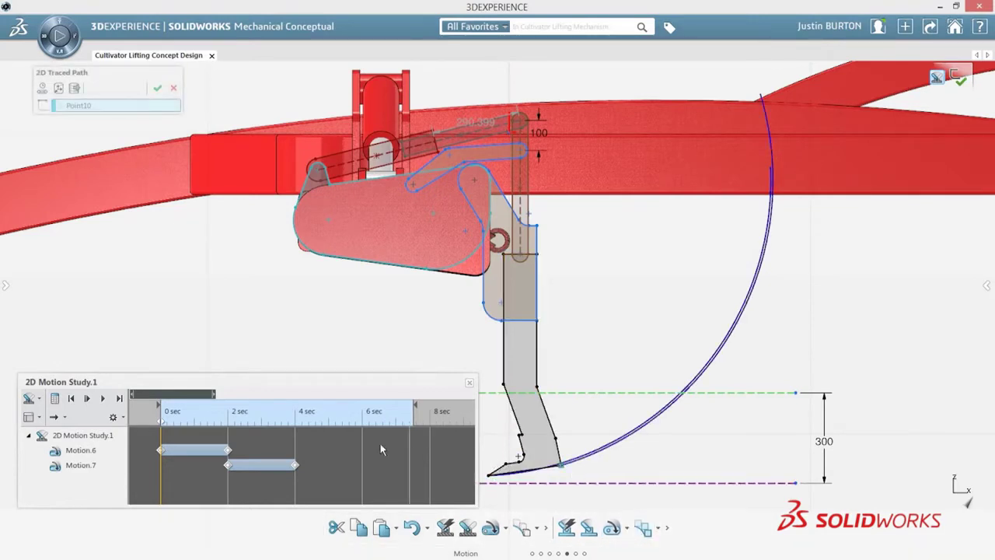
{"action": "left_click", "coordinate": [56, 400]}
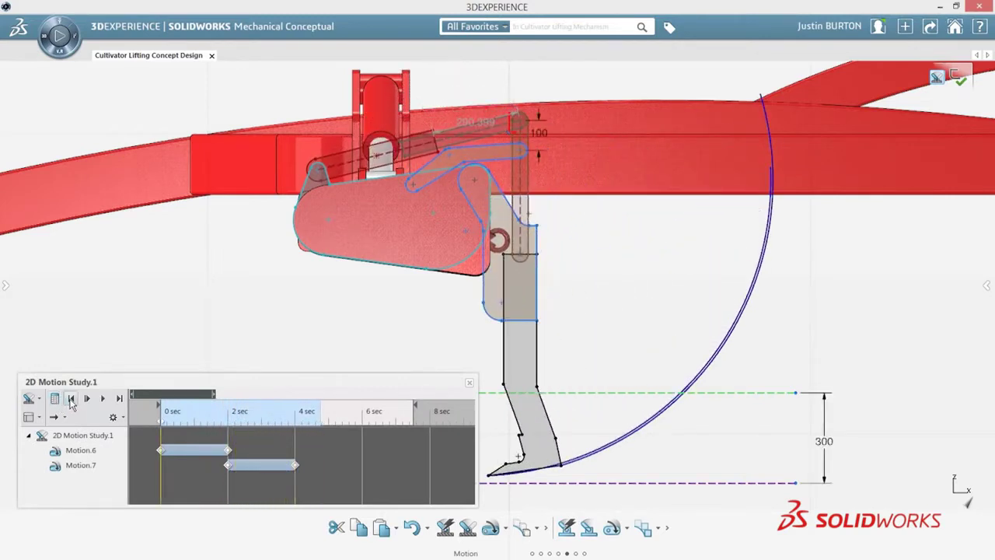
{"action": "left_click", "coordinate": [469, 384]}
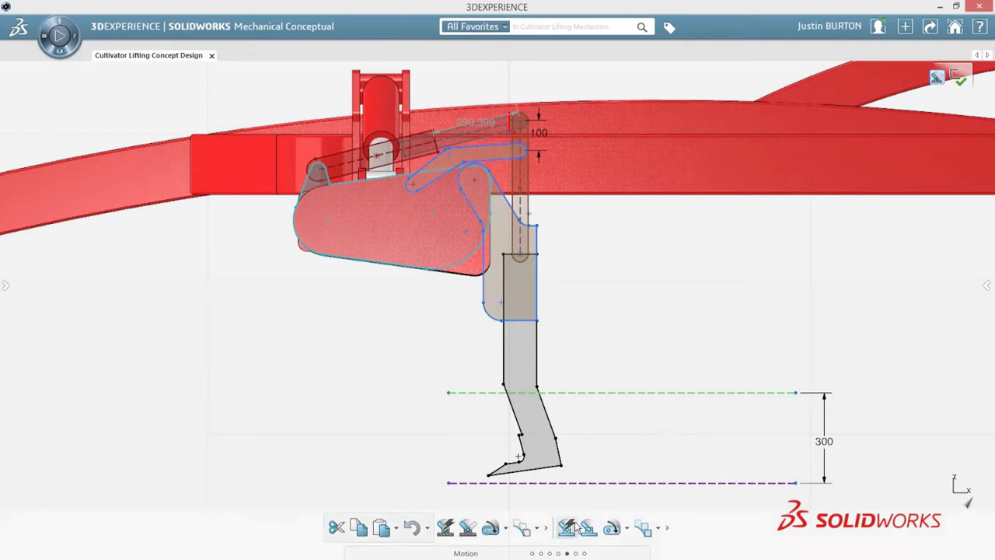
Step: Archive the current concept and open Concept 2 - Cultivator Lifting Mechanism
{"action": "scroll", "coordinate": [576, 529], "scroll_direction": "down", "scroll_amount": 1}
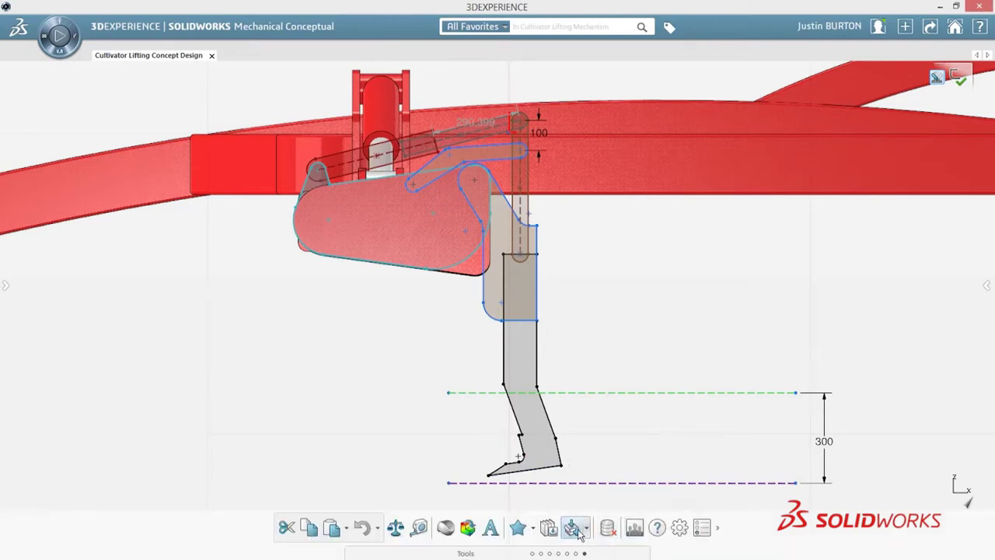
{"action": "left_click", "coordinate": [573, 529]}
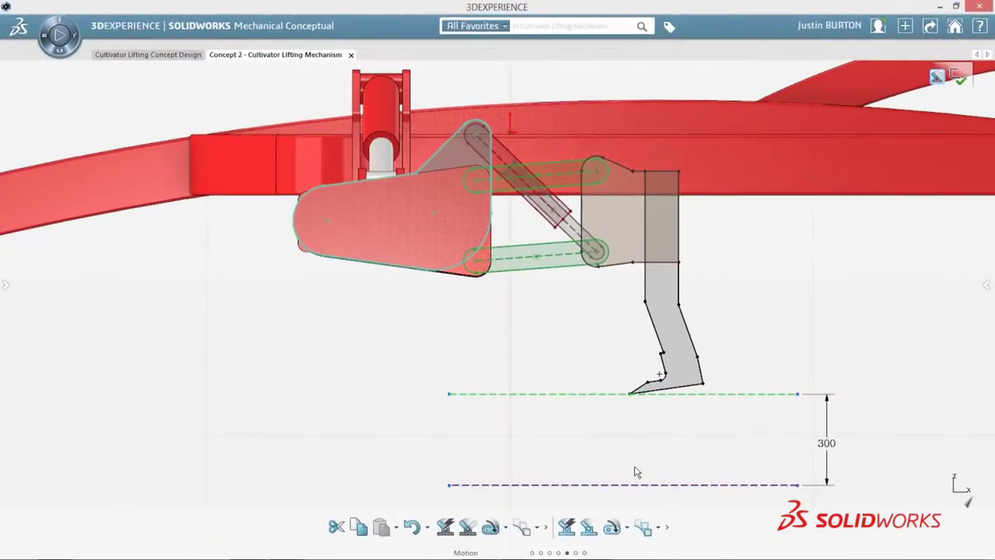
{"action": "left_click", "coordinate": [559, 553]}
Step: Convert the sketch profiles into solid plate components and create 3D Motion Study.1
{"action": "left_click", "coordinate": [699, 528]}
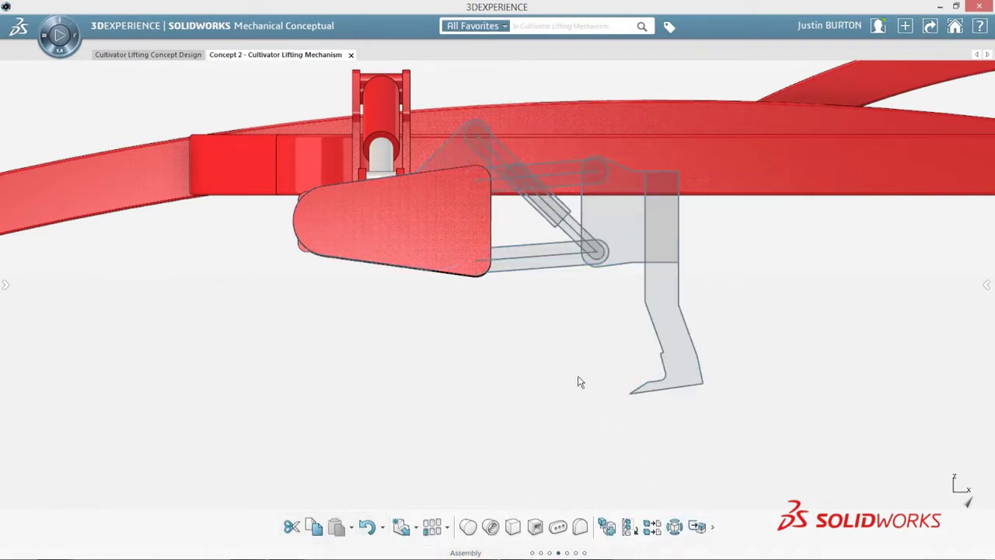
{"action": "middle_click_drag", "start_coordinate": [498, 274], "coordinate": [410, 418]}
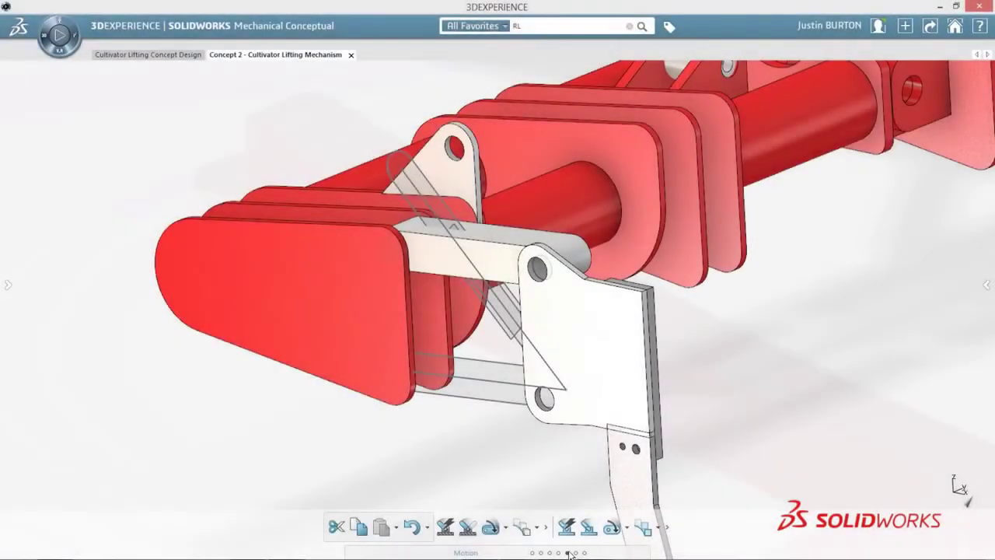
{"action": "left_click", "coordinate": [469, 531]}
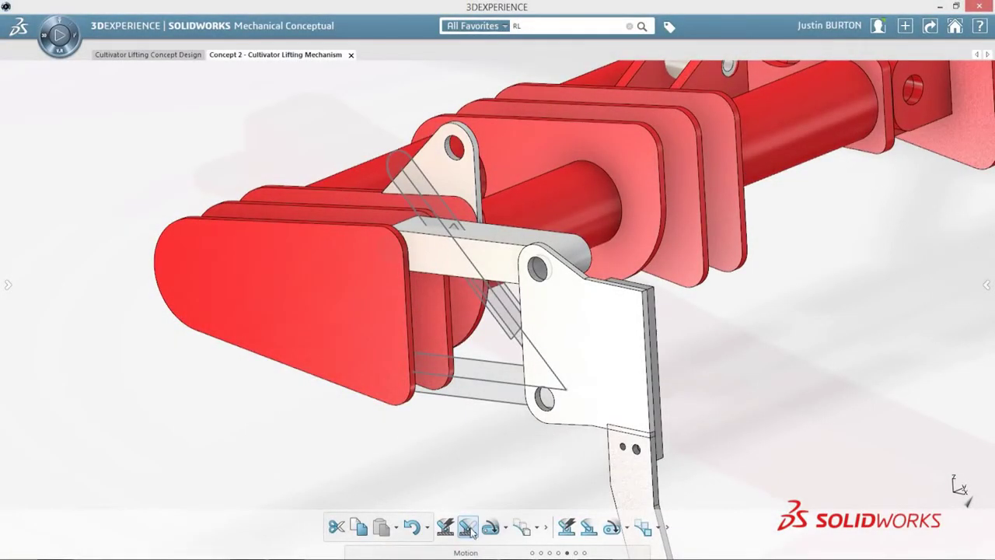
{"action": "scroll", "coordinate": [518, 465], "scroll_direction": "down", "scroll_amount": 5}
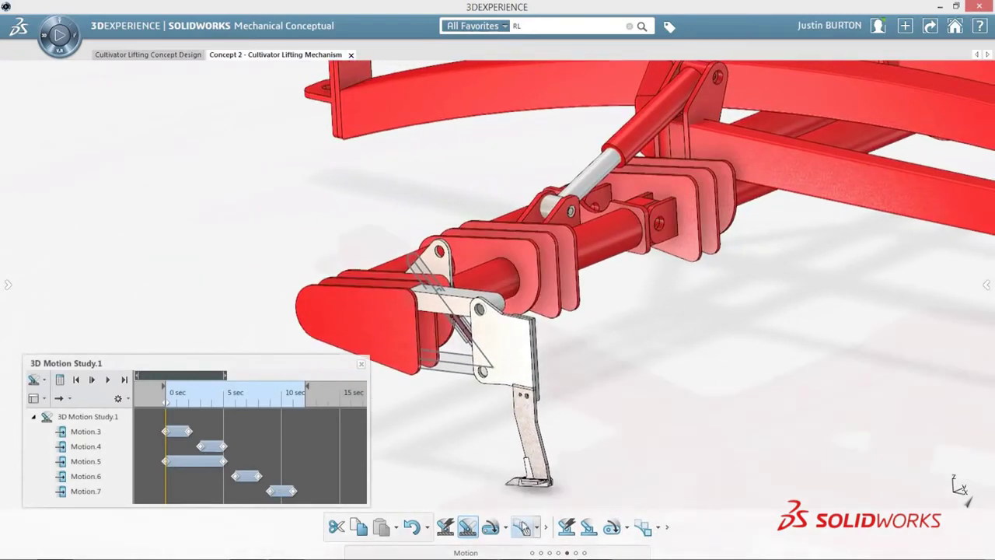
Step: Add a 3D traced path on the blade-tip vertex and play the 3D motion study
{"action": "left_click", "coordinate": [526, 528]}
{"action": "left_click", "coordinate": [508, 490]}
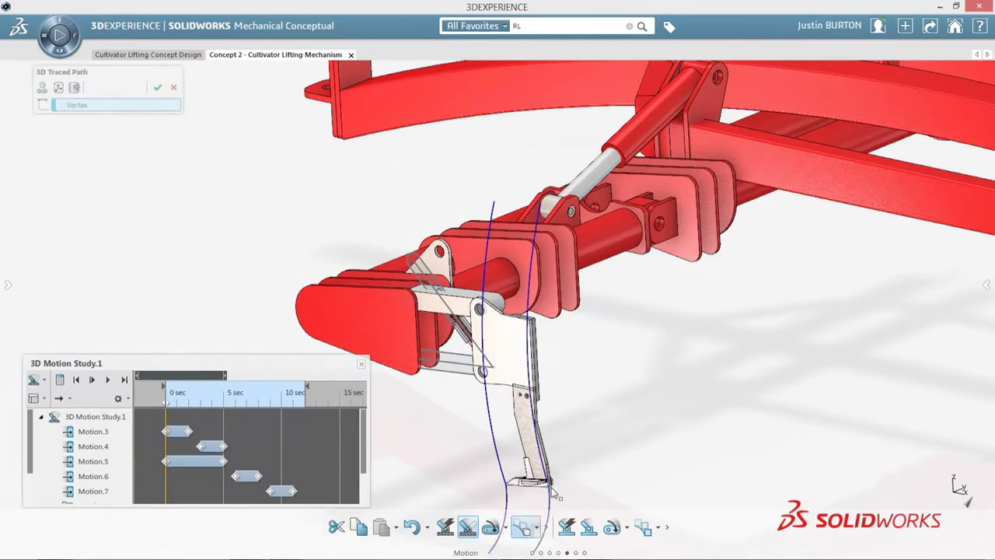
{"action": "key", "text": "Escape"}
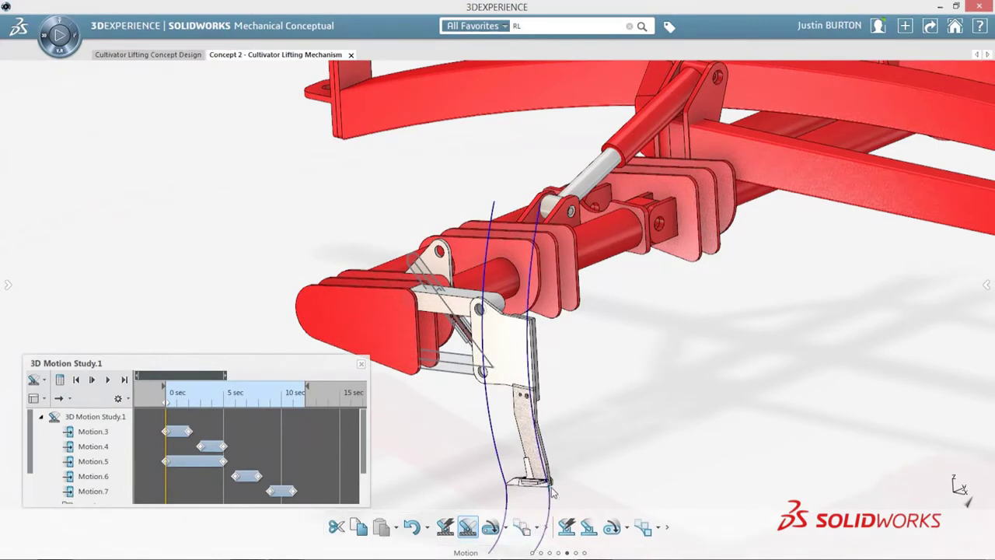
{"action": "left_click", "coordinate": [60, 383]}
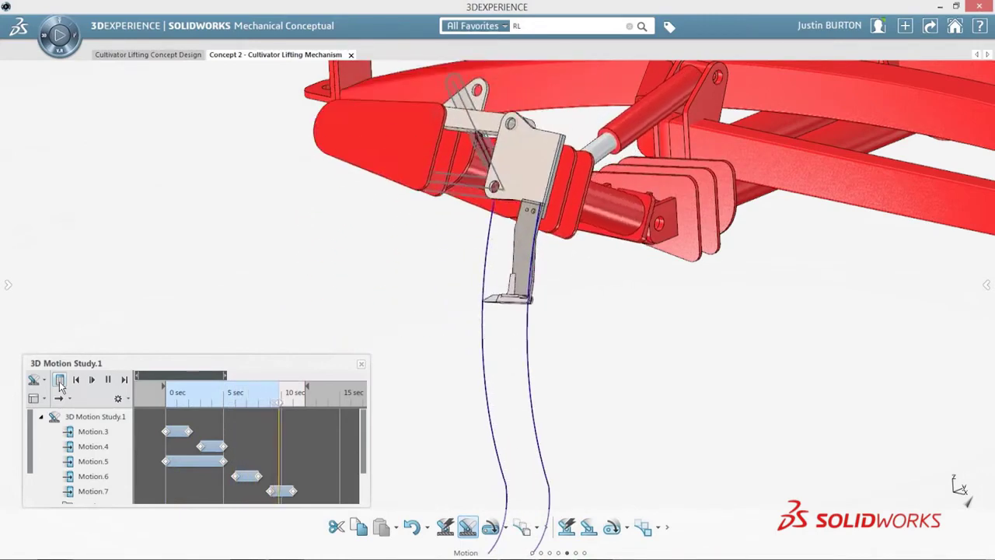
{"action": "middle_click_drag", "start_coordinate": [641, 424], "coordinate": [634, 356]}
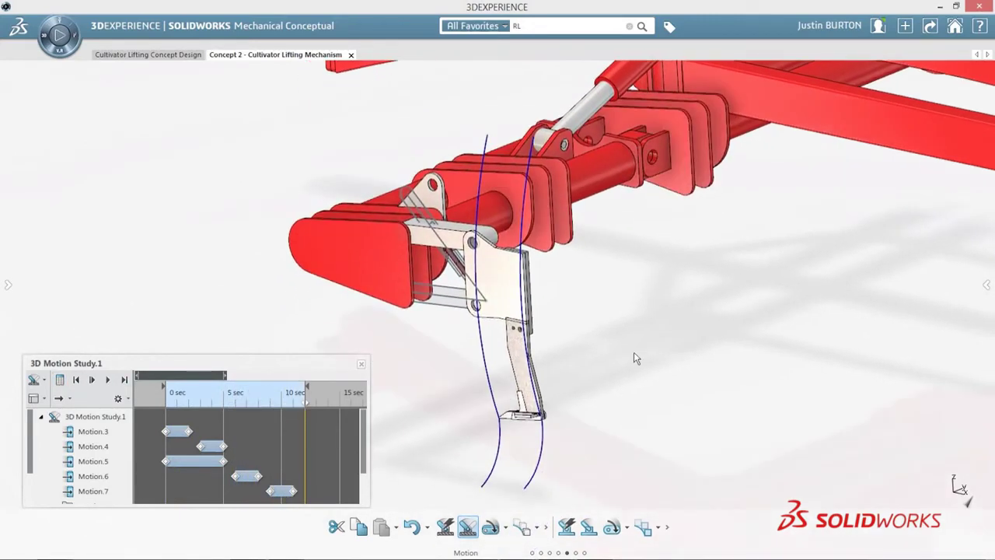
{"action": "left_click", "coordinate": [541, 527]}
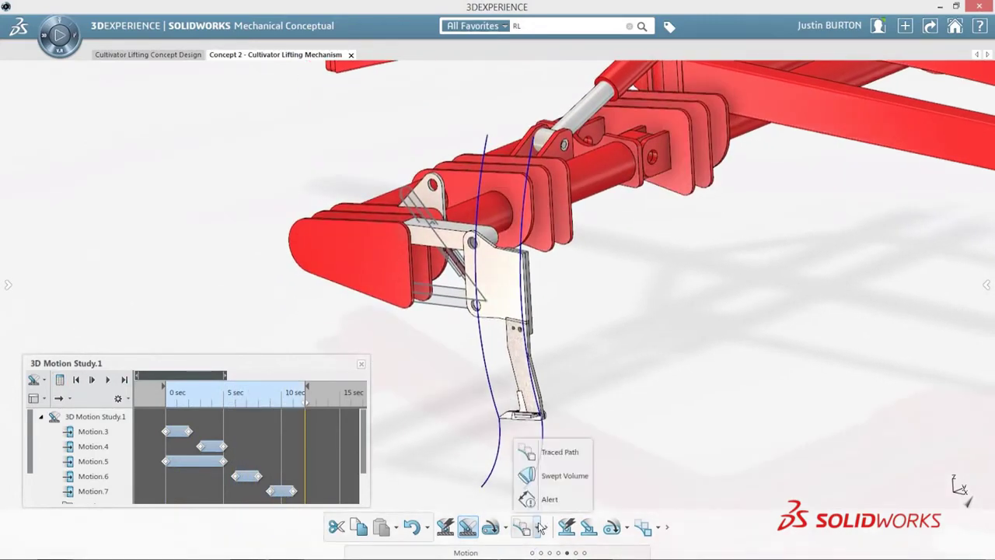
Step: Compute a swept volume of the cultivator leg and slot link and show it under Results.1
{"action": "left_click", "coordinate": [549, 477]}
{"action": "left_click", "coordinate": [513, 422]}
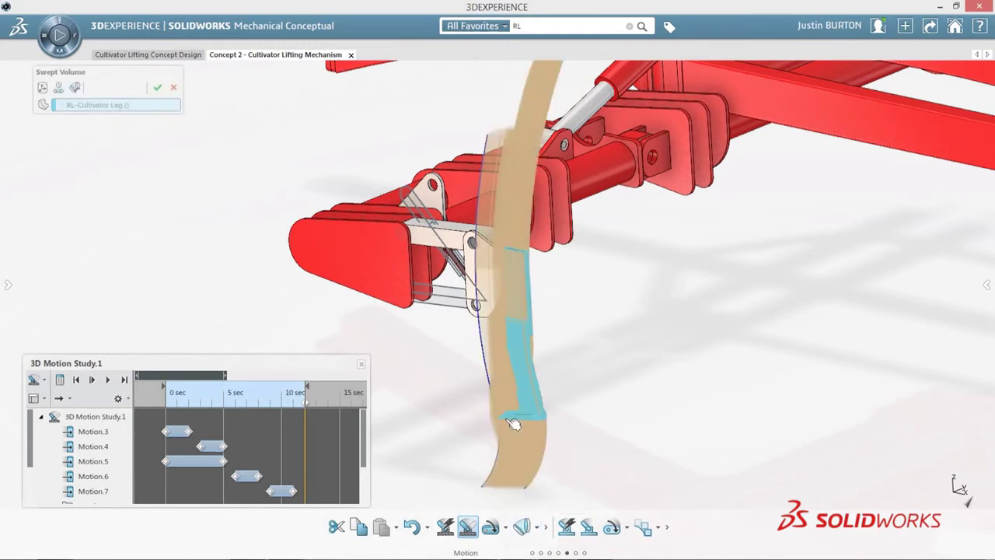
{"action": "left_click", "coordinate": [440, 249]}
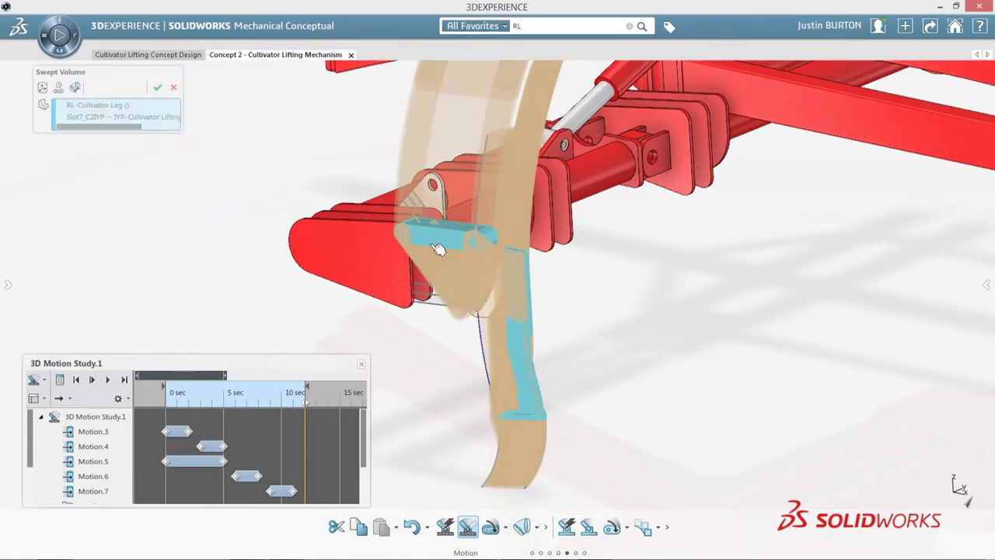
{"action": "left_click", "coordinate": [59, 380]}
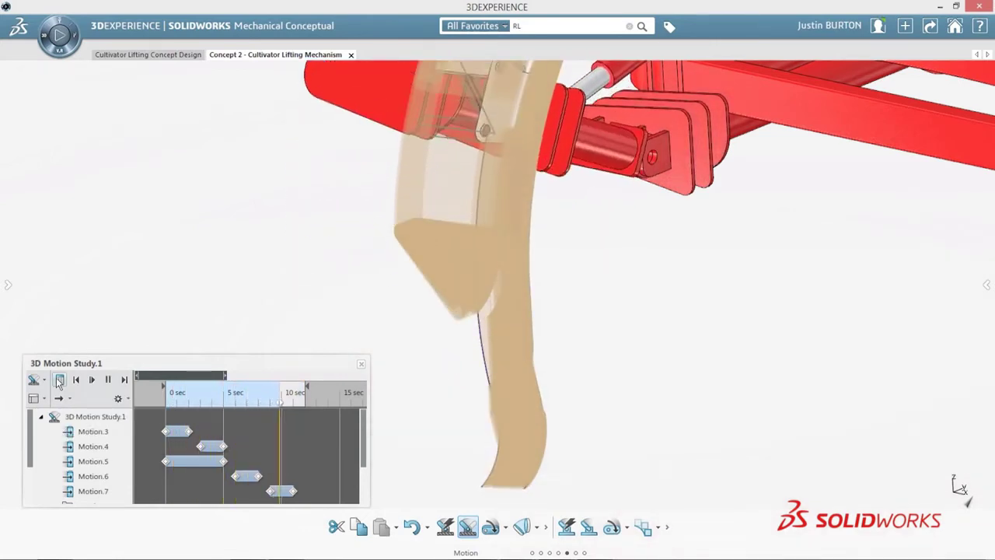
{"action": "left_click_drag", "start_coordinate": [33, 408], "coordinate": [35, 469]}
{"action": "left_click", "coordinate": [97, 493]}
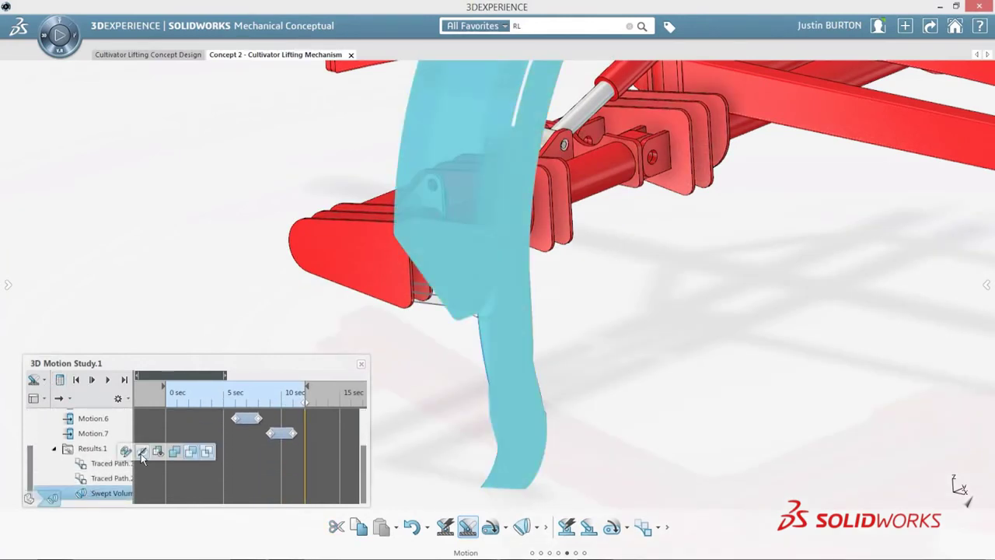
Step: Deselect Swept Volume in the Motion Study tree so only the traced paths remain
{"action": "left_click", "coordinate": [140, 455]}
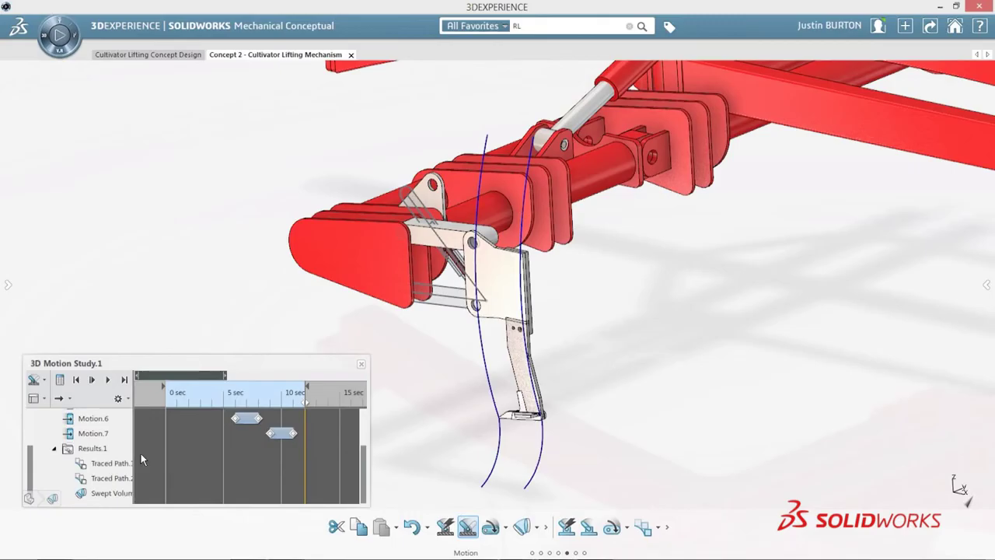